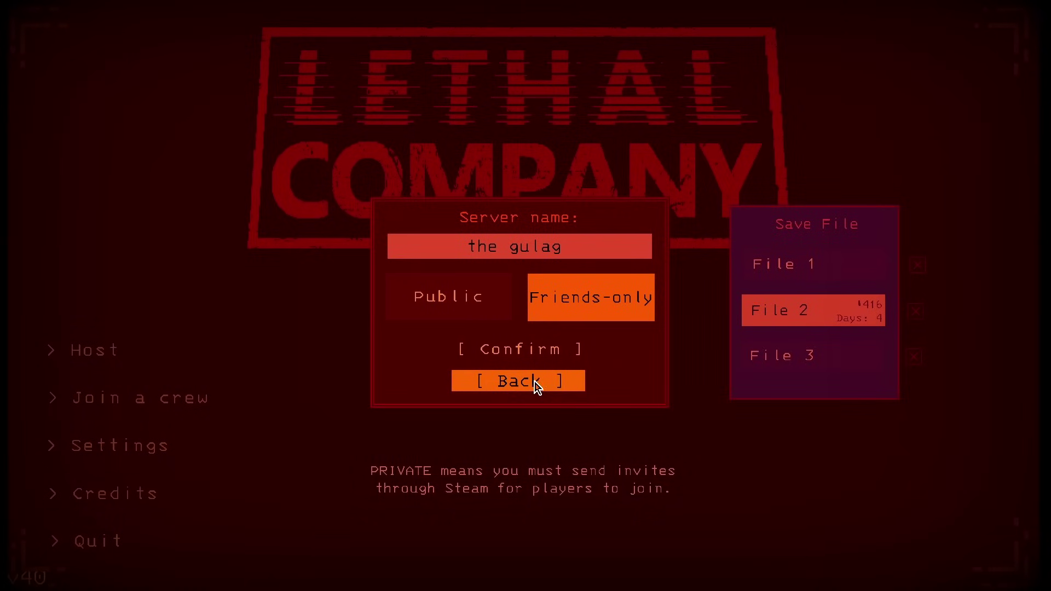
Leave Lethal Company's host dialog with [ Back ] to reach the main menu
{"action": "left_click", "coordinate": [511, 388]}
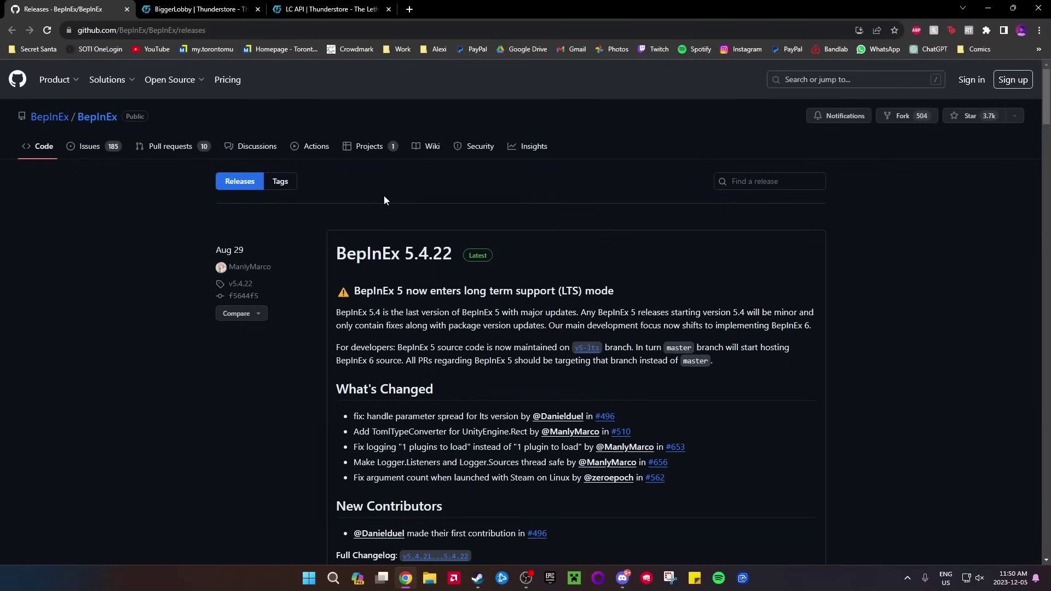
Download BepInEx_x64_5.4.22.0.zip from the GitHub release assets to the Desktop
{"action": "scroll", "coordinate": [512, 272], "scroll_direction": "down", "scroll_amount": 1}
{"action": "scroll", "coordinate": [512, 272], "scroll_direction": "down", "scroll_amount": 4}
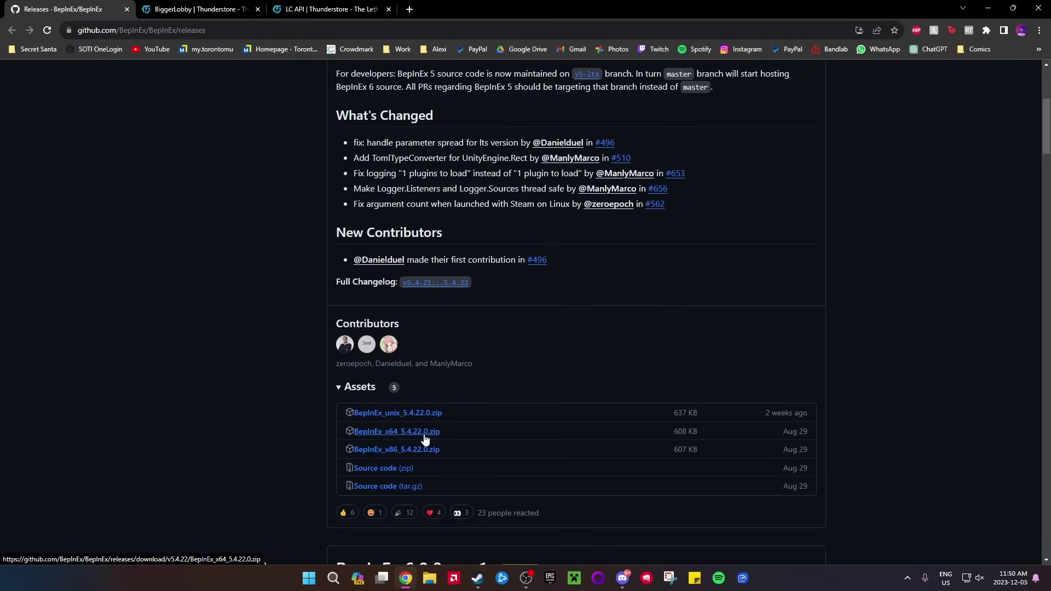
{"action": "scroll", "coordinate": [420, 377], "scroll_direction": "down", "scroll_amount": 1}
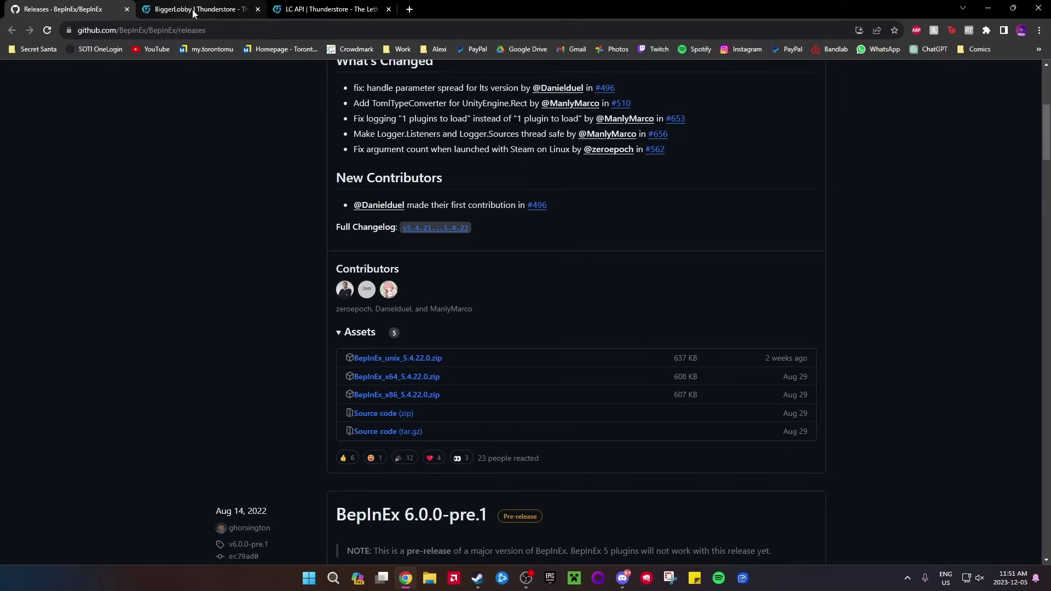
{"action": "left_click", "coordinate": [420, 381]}
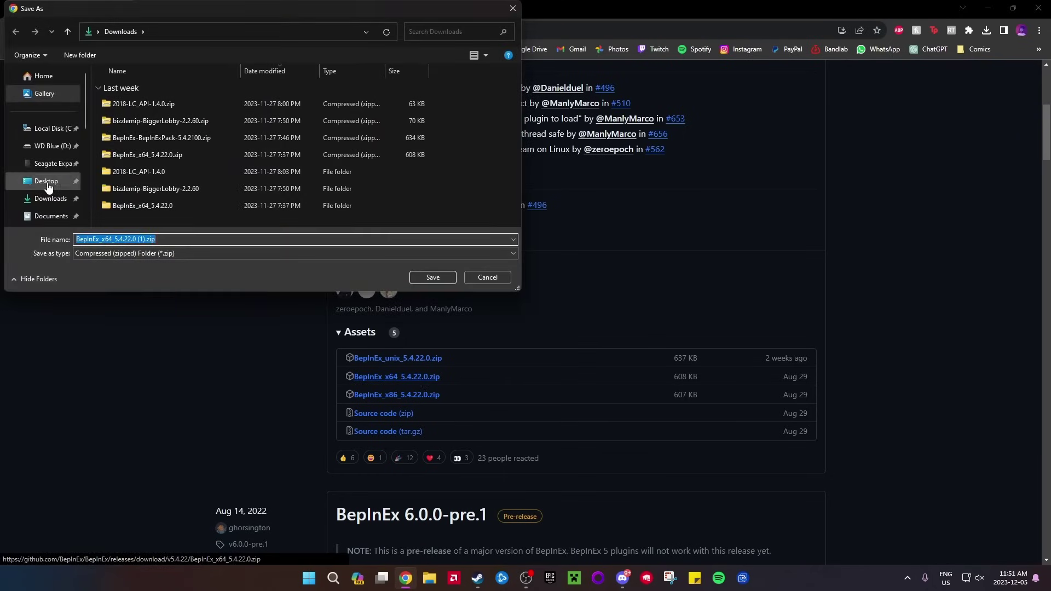
{"action": "left_click", "coordinate": [46, 181]}
{"action": "left_click", "coordinate": [445, 277]}
Manually download the BiggerLobby 2.4.0 zip from Thunderstore to the Desktop
{"action": "left_click", "coordinate": [182, 7]}
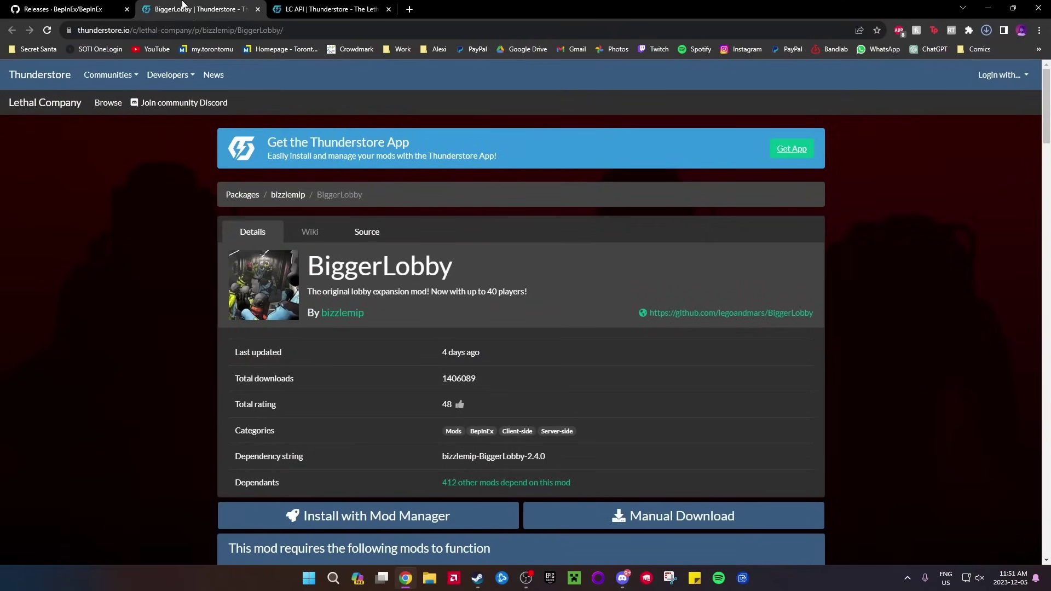
{"action": "scroll", "coordinate": [568, 387], "scroll_direction": "down", "scroll_amount": 2}
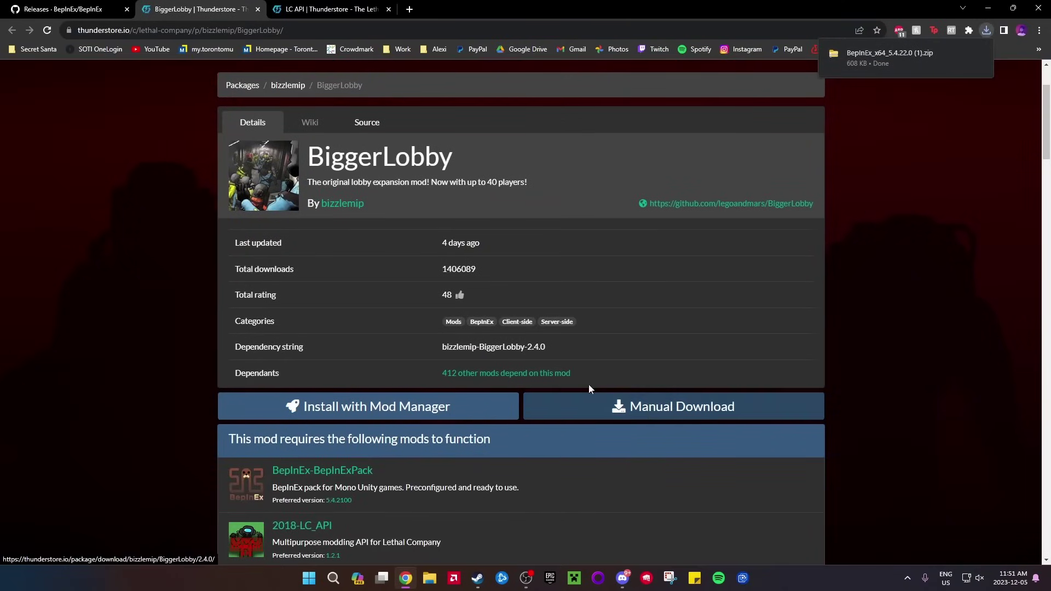
{"action": "left_click", "coordinate": [620, 406]}
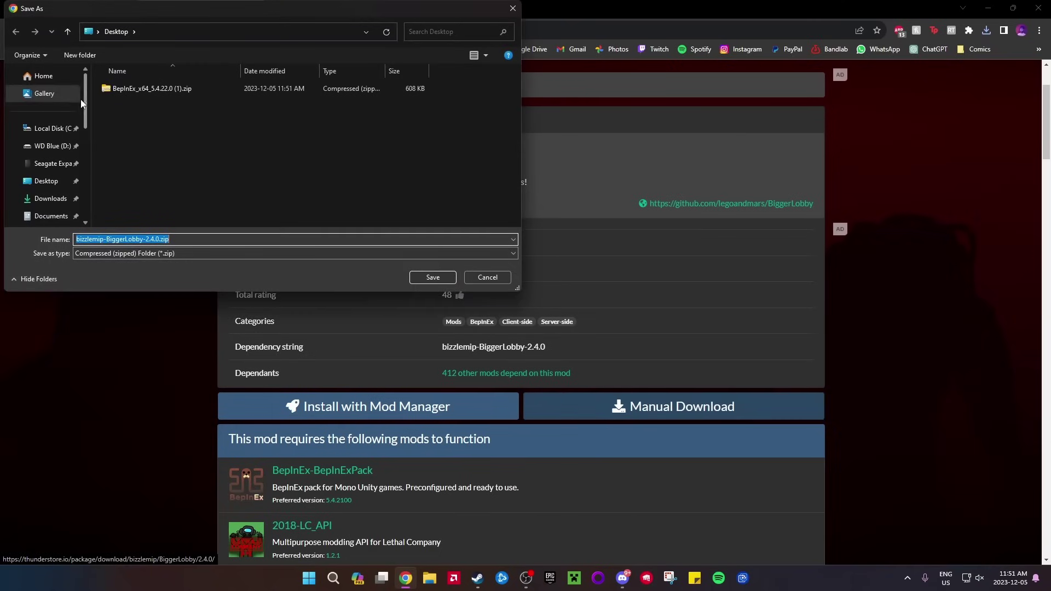
{"action": "left_click", "coordinate": [433, 277]}
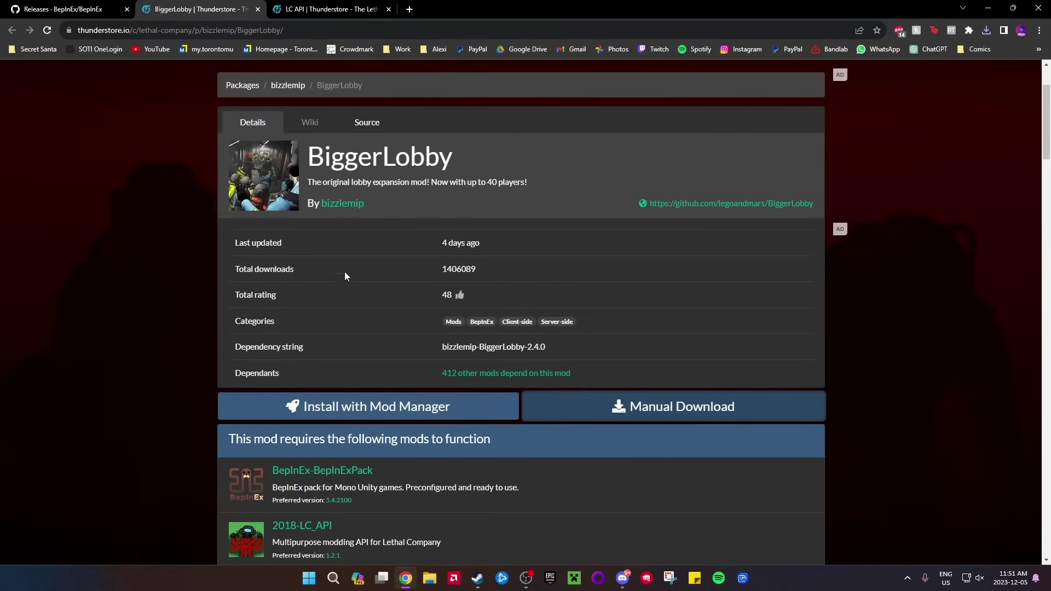
Manually download the LC_API 2.1.1 zip from Thunderstore to the Desktop
{"action": "left_click", "coordinate": [335, 9]}
{"action": "scroll", "coordinate": [520, 272], "scroll_direction": "down", "scroll_amount": 4}
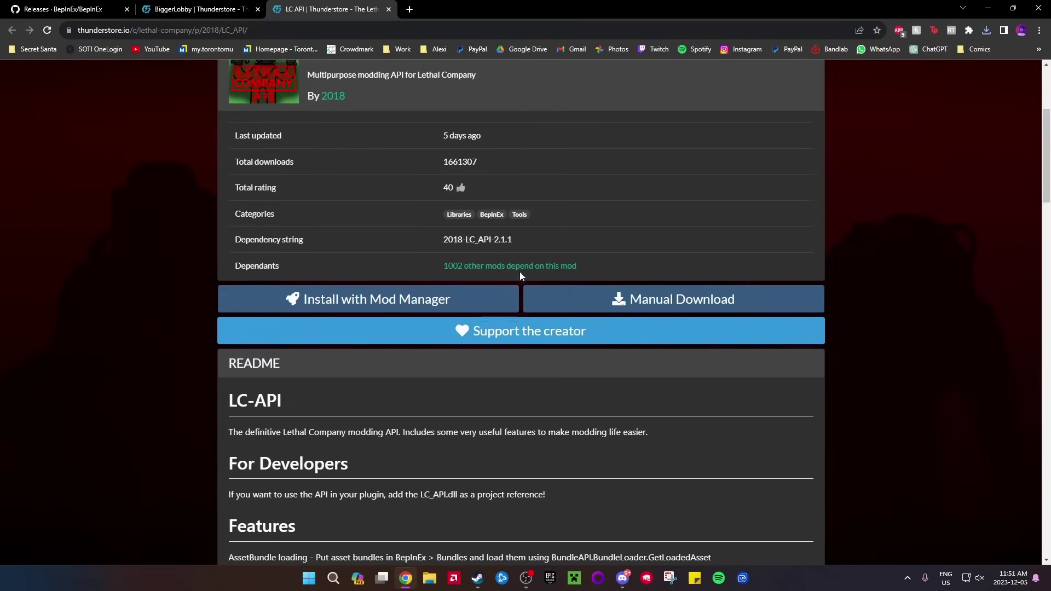
{"action": "left_click", "coordinate": [560, 310]}
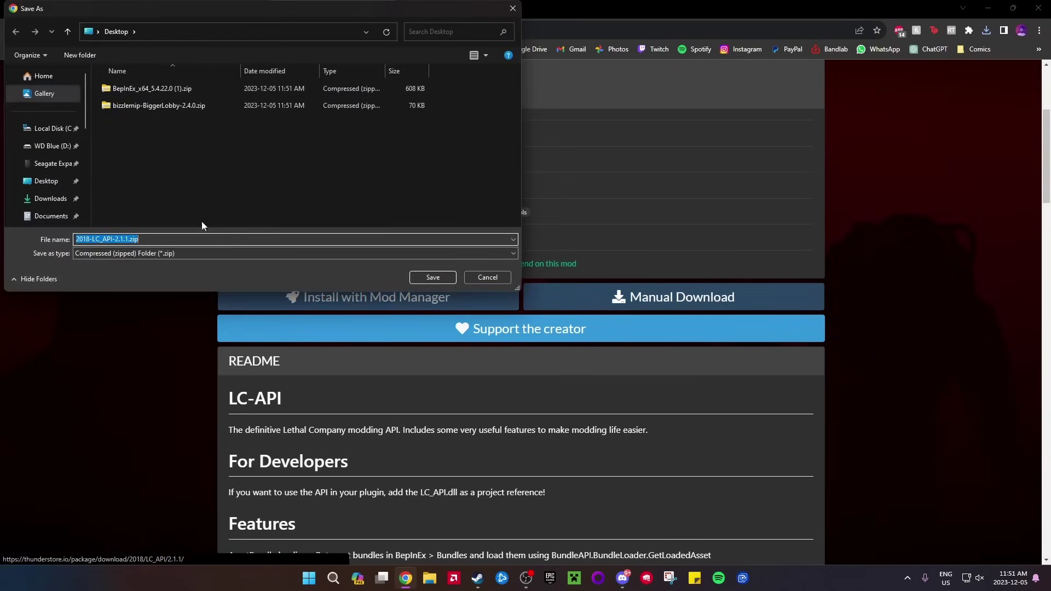
{"action": "left_click", "coordinate": [441, 276]}
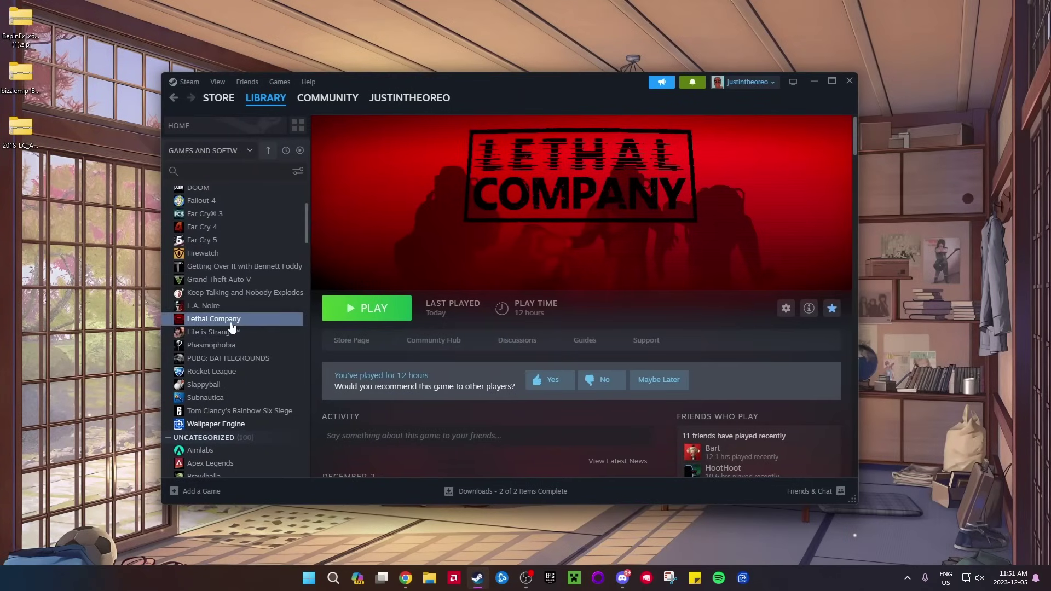
Browse Lethal Company's local files from the Steam library via Manage
{"action": "right_click", "coordinate": [230, 320]}
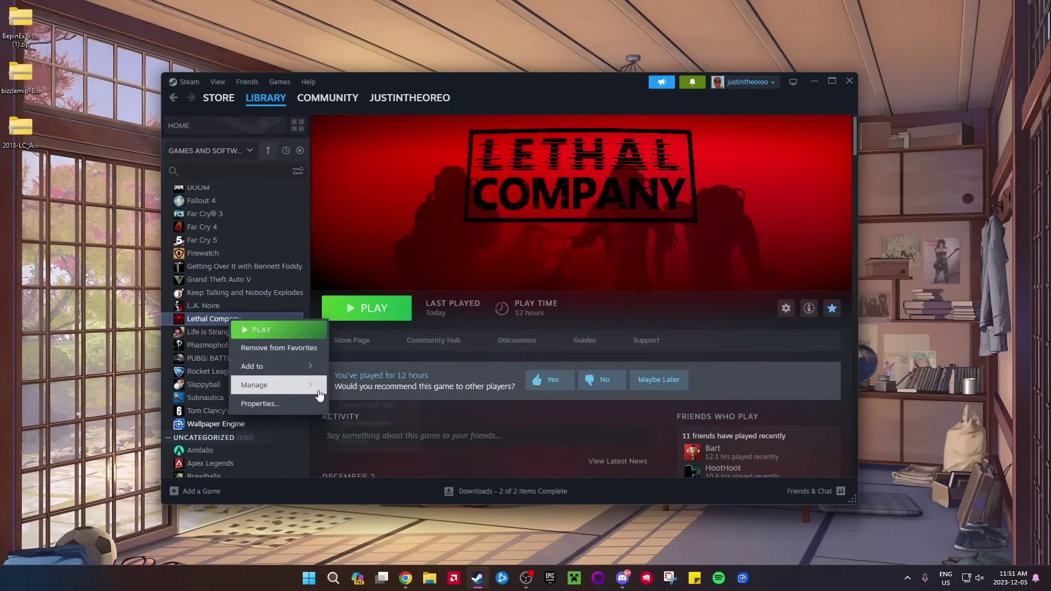
{"action": "mouse_move", "coordinate": [285, 385]}
{"action": "left_click", "coordinate": [342, 408]}
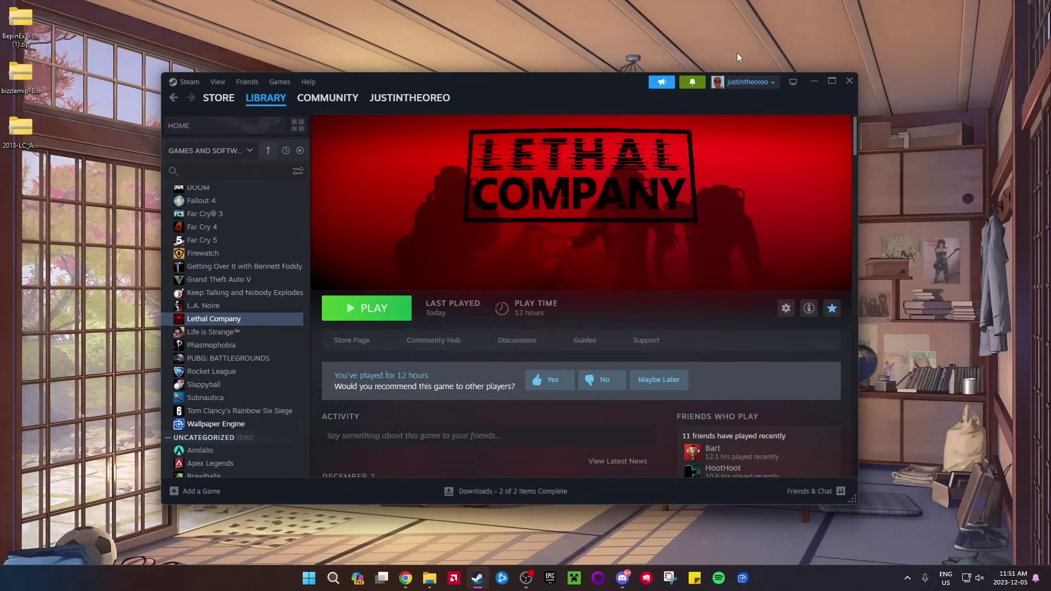
{"action": "left_click_drag", "start_coordinate": [491, 133], "coordinate": [514, 95]}
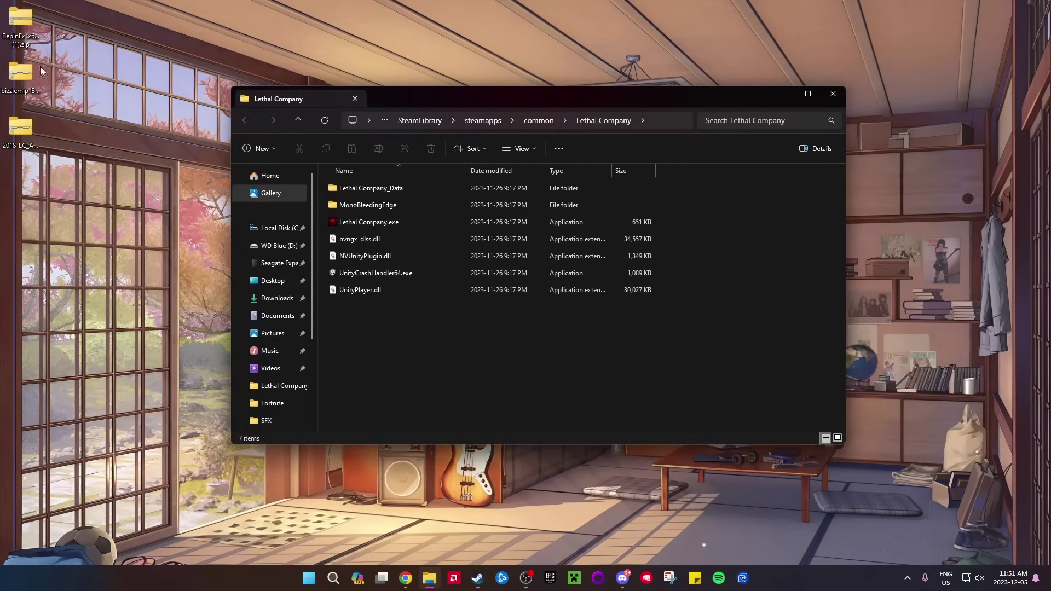
Copy the BepInEx zip's contents into the Lethal Company folder, replacing existing files
{"action": "double_click", "coordinate": [28, 44]}
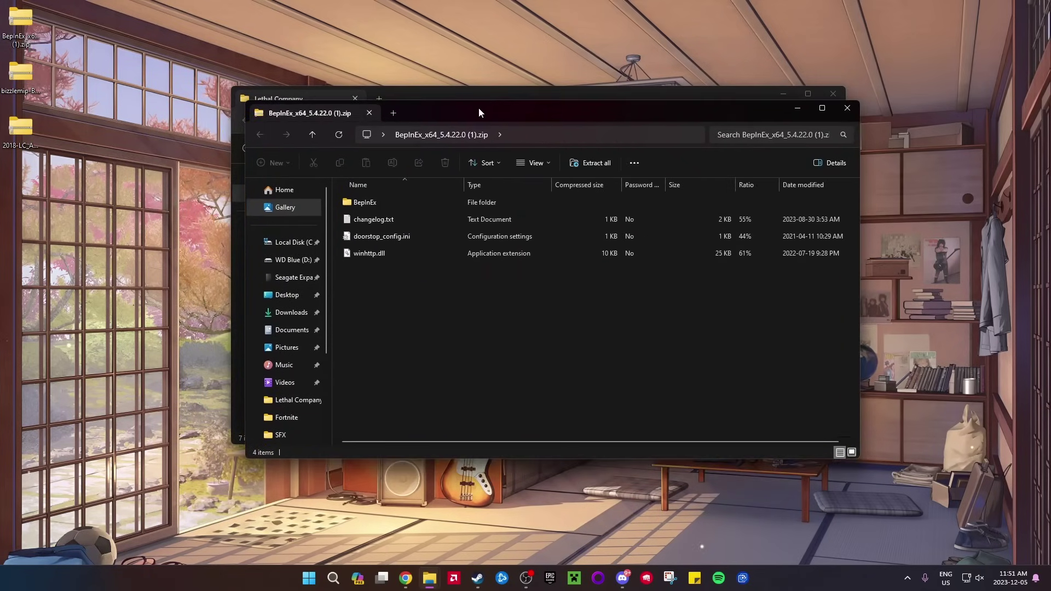
{"action": "left_click_drag", "start_coordinate": [478, 107], "coordinate": [368, 250]}
{"action": "left_click_drag", "start_coordinate": [283, 438], "coordinate": [797, 237]}
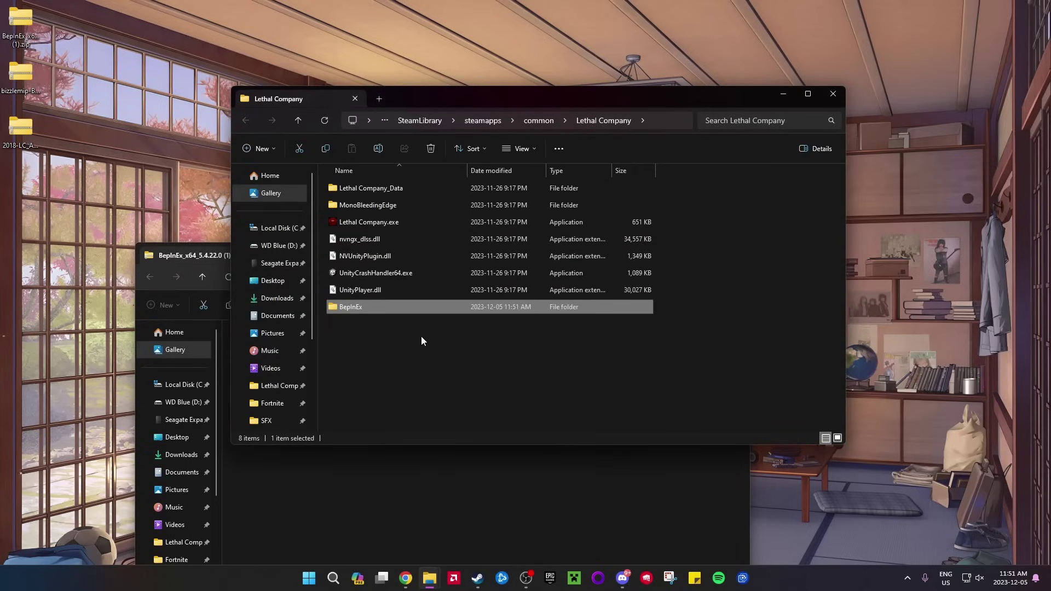
{"action": "left_click", "coordinate": [317, 454]}
{"action": "left_click_drag", "start_coordinate": [317, 426], "coordinate": [291, 358]}
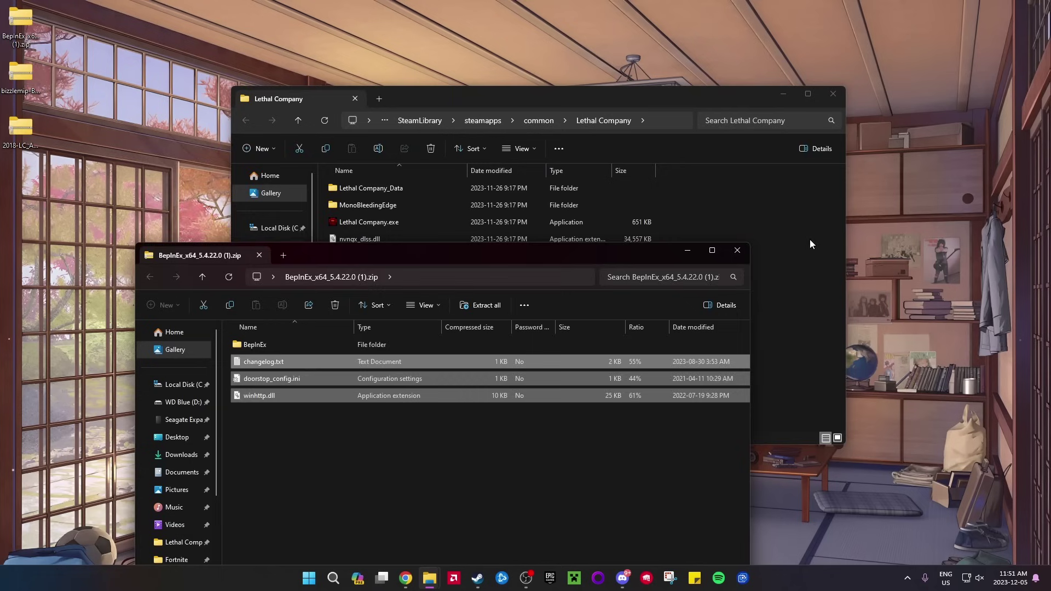
{"action": "left_click_drag", "start_coordinate": [810, 245], "coordinate": [792, 231]}
{"action": "left_click", "coordinate": [235, 203]}
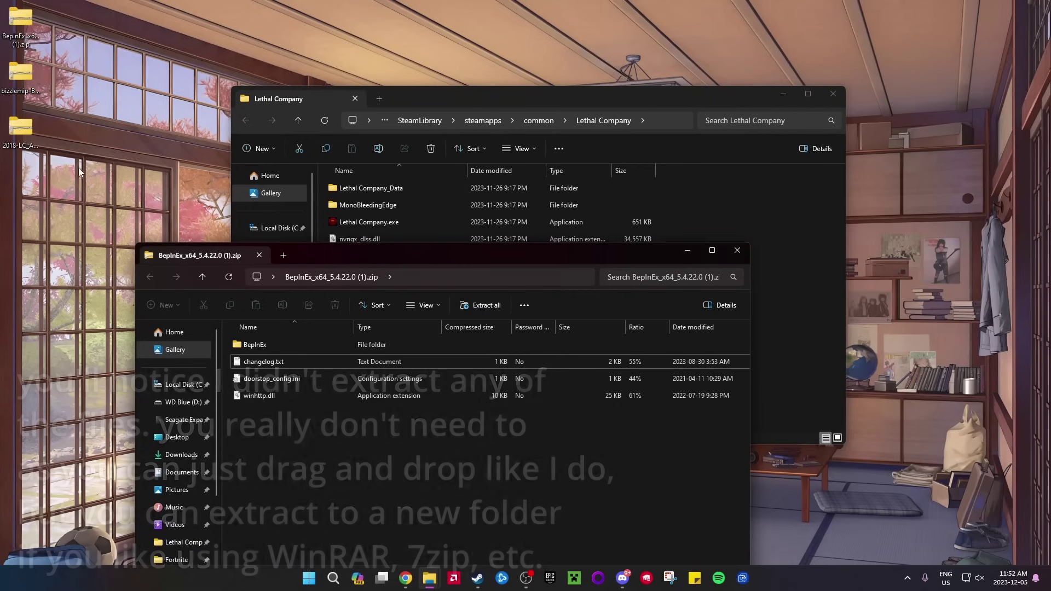
Close the BepInEx archive and delete it from the Desktop
{"action": "left_click", "coordinate": [738, 252]}
{"action": "left_click", "coordinate": [24, 39]}
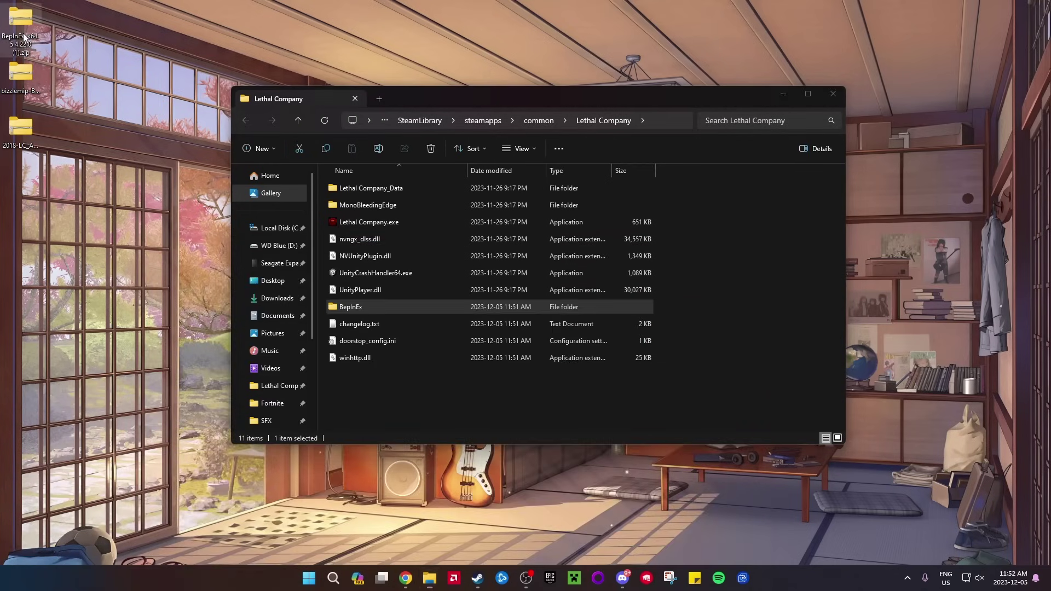
{"action": "key", "text": "Delete"}
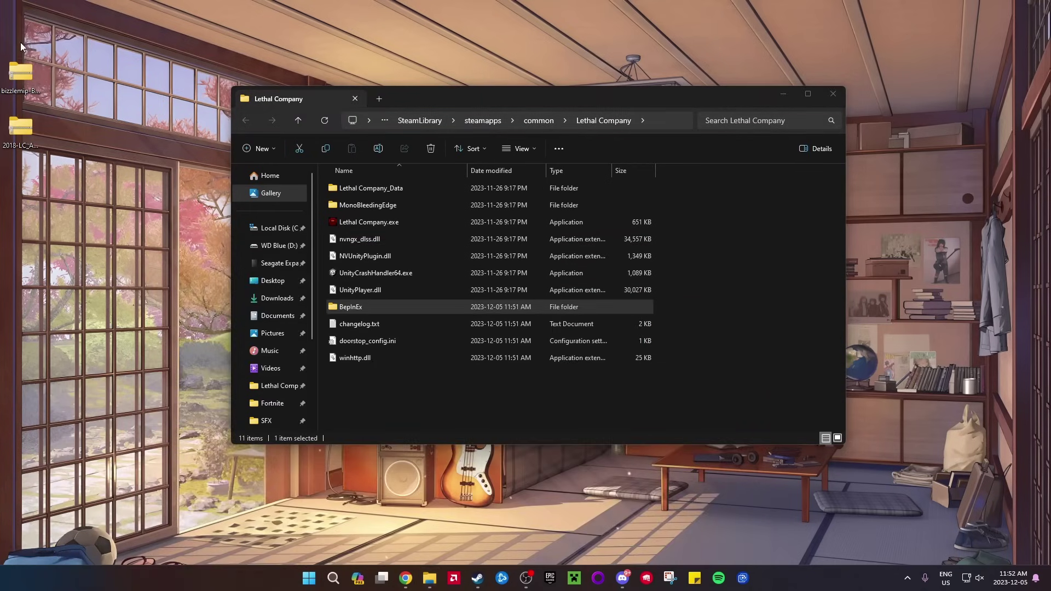
Merge the BiggerLobby archive's BepInEx folder into the Lethal Company folder
{"action": "double_click", "coordinate": [16, 80]}
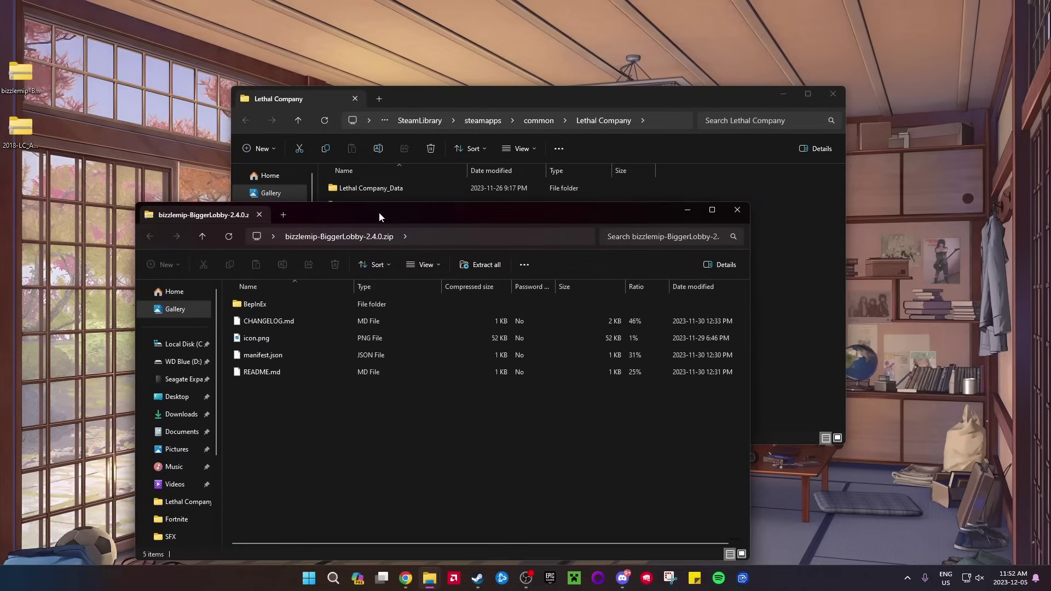
{"action": "mouse_move", "coordinate": [378, 213]}
{"action": "left_mouse_down"}
{"action": "mouse_move", "coordinate": [380, 293]}
{"action": "mouse_move", "coordinate": [384, 199]}
{"action": "left_mouse_up"}
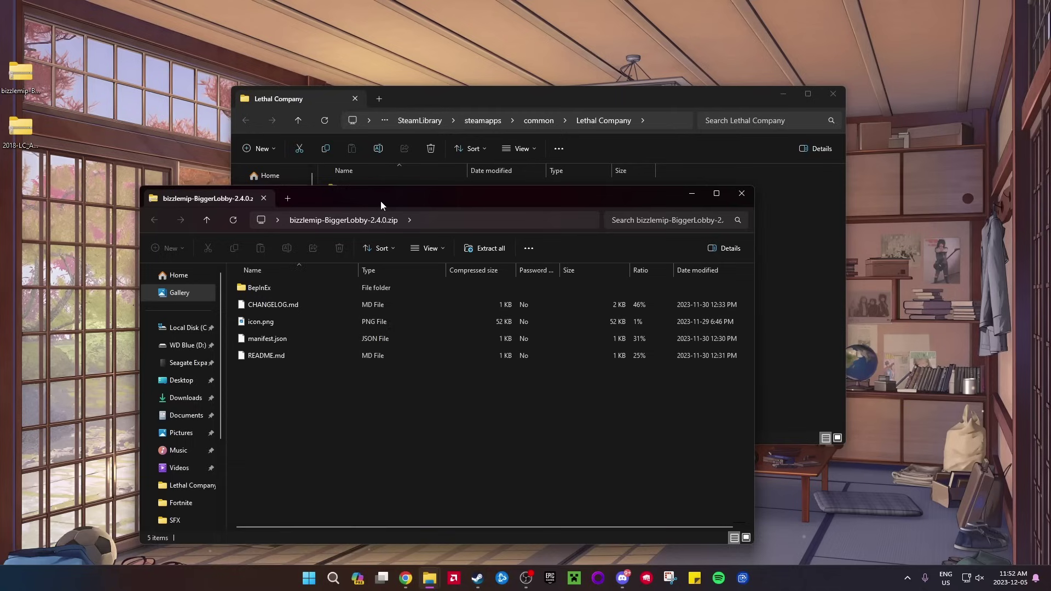
{"action": "left_click_drag", "start_coordinate": [379, 202], "coordinate": [371, 310]}
{"action": "left_click_drag", "start_coordinate": [255, 399], "coordinate": [771, 326]}
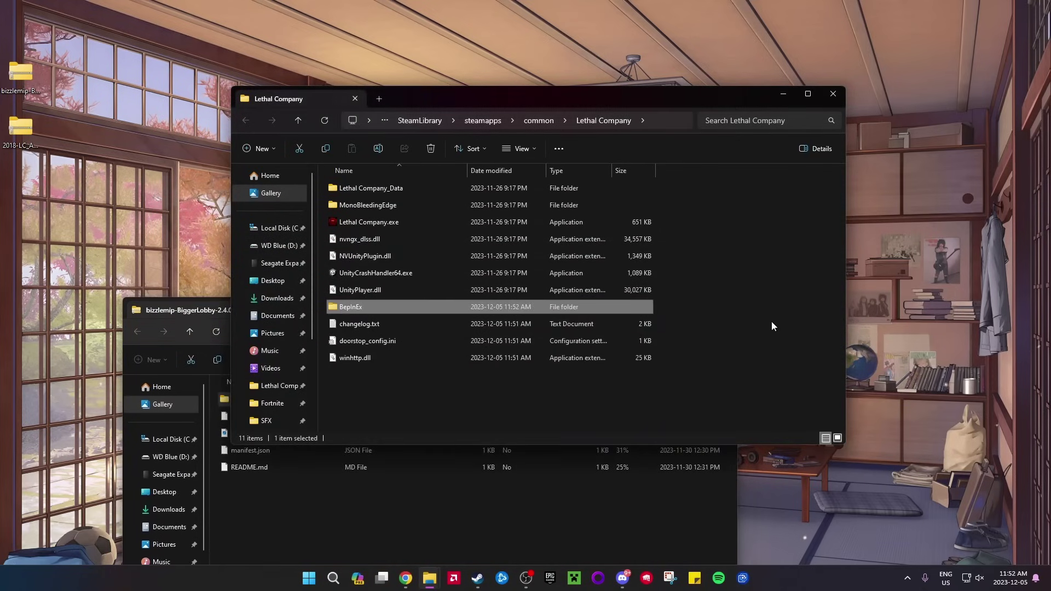
Merge the LC_API archive's BepInEx folder into the Lethal Company folder
{"action": "left_click", "coordinate": [288, 507]}
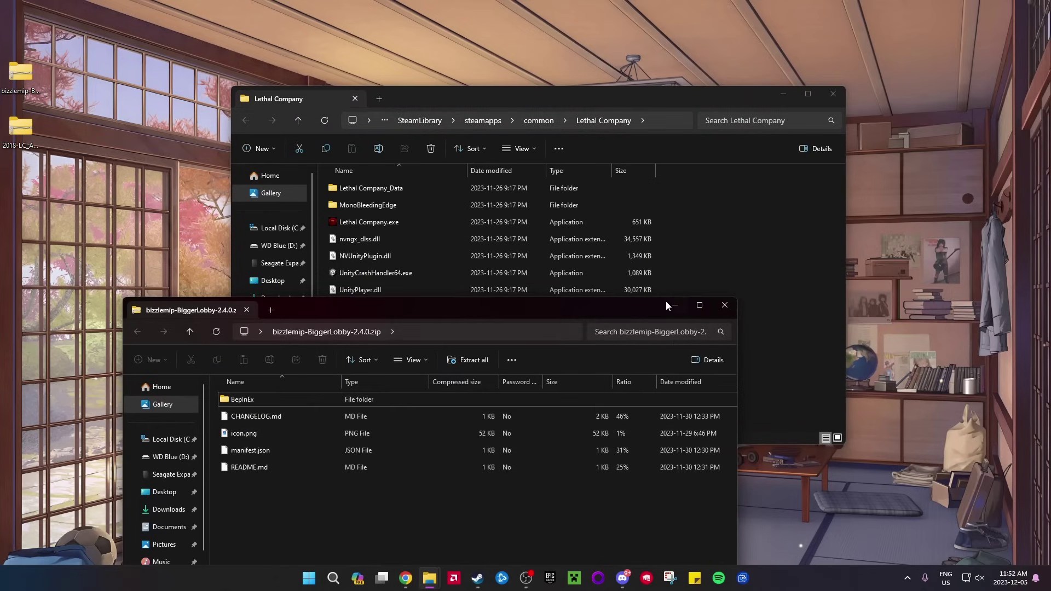
{"action": "double_click", "coordinate": [21, 132]}
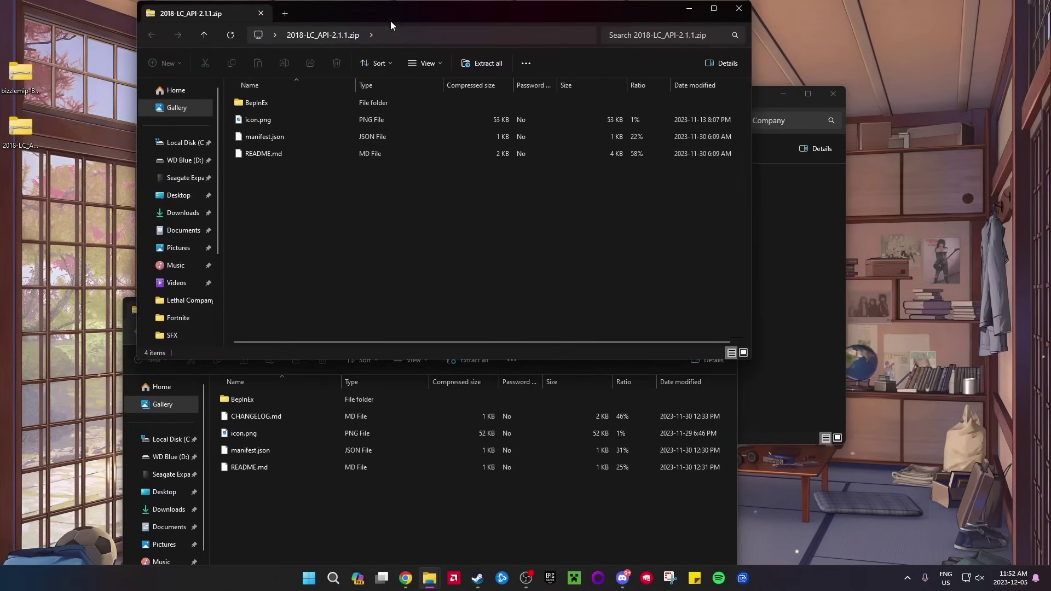
{"action": "left_click_drag", "start_coordinate": [393, 18], "coordinate": [375, 333]}
{"action": "left_click", "coordinate": [248, 419]}
{"action": "left_click_drag", "start_coordinate": [247, 418], "coordinate": [812, 340]}
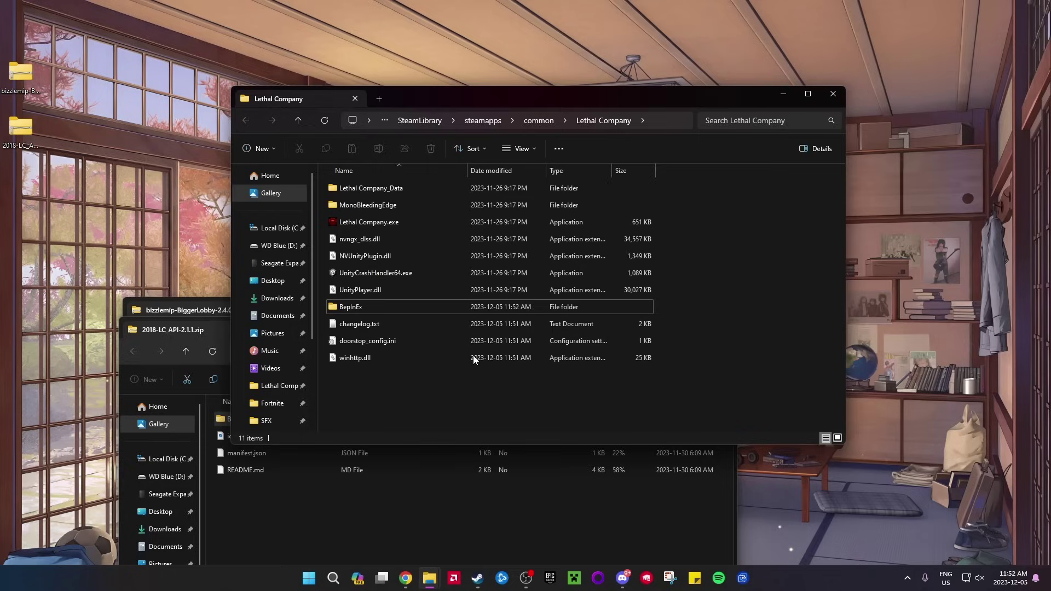
Refresh the game folder and confirm BiggerLobby.dll and LC_API.dll in BepInEx\plugins
{"action": "left_click", "coordinate": [325, 121]}
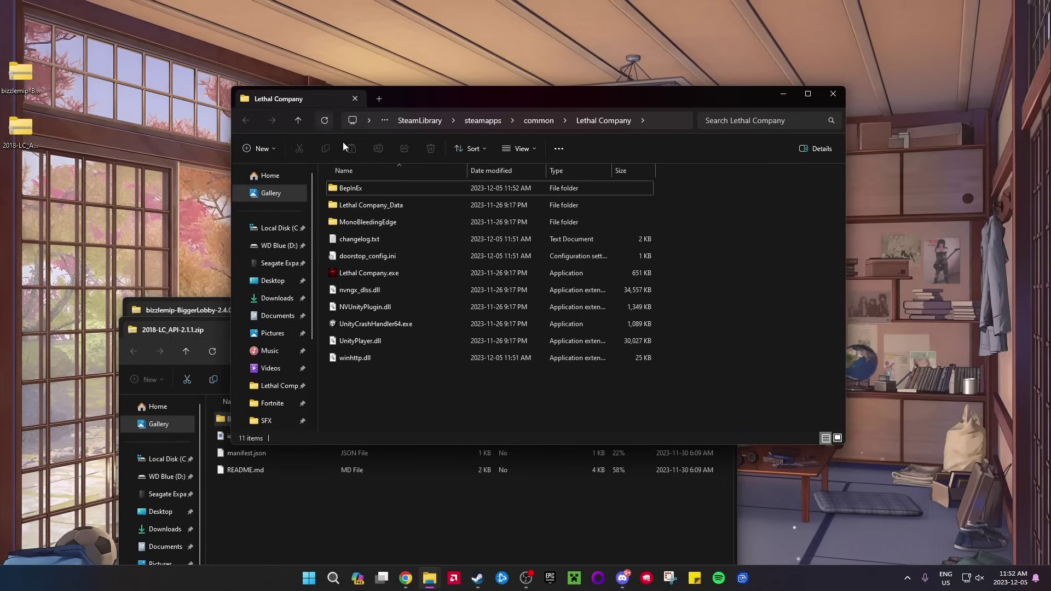
{"action": "double_click", "coordinate": [366, 189]}
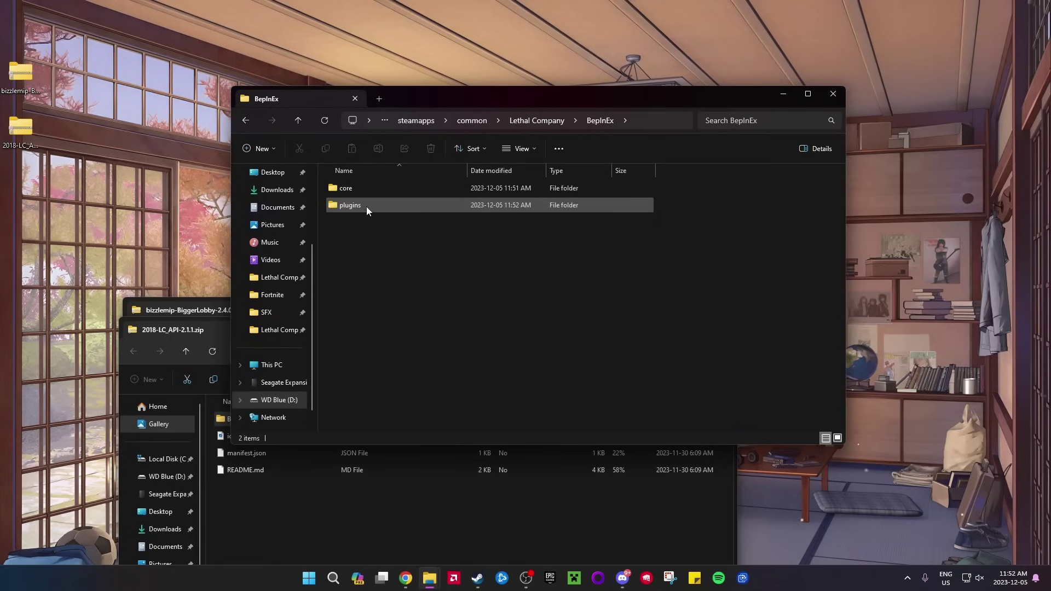
{"action": "double_click", "coordinate": [375, 205]}
{"action": "left_click", "coordinate": [386, 211]}
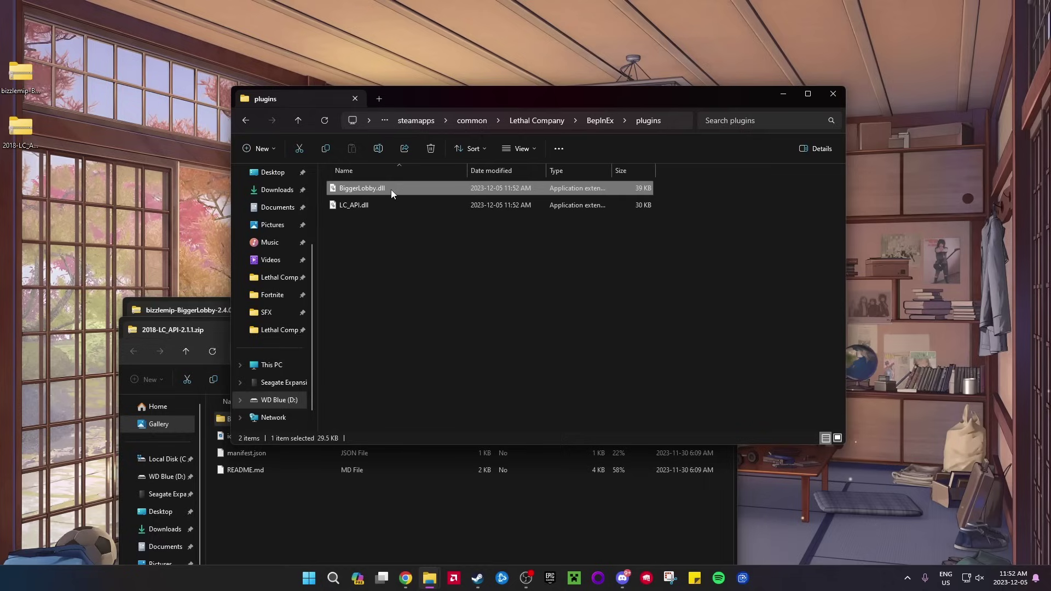
{"action": "left_click", "coordinate": [375, 208]}
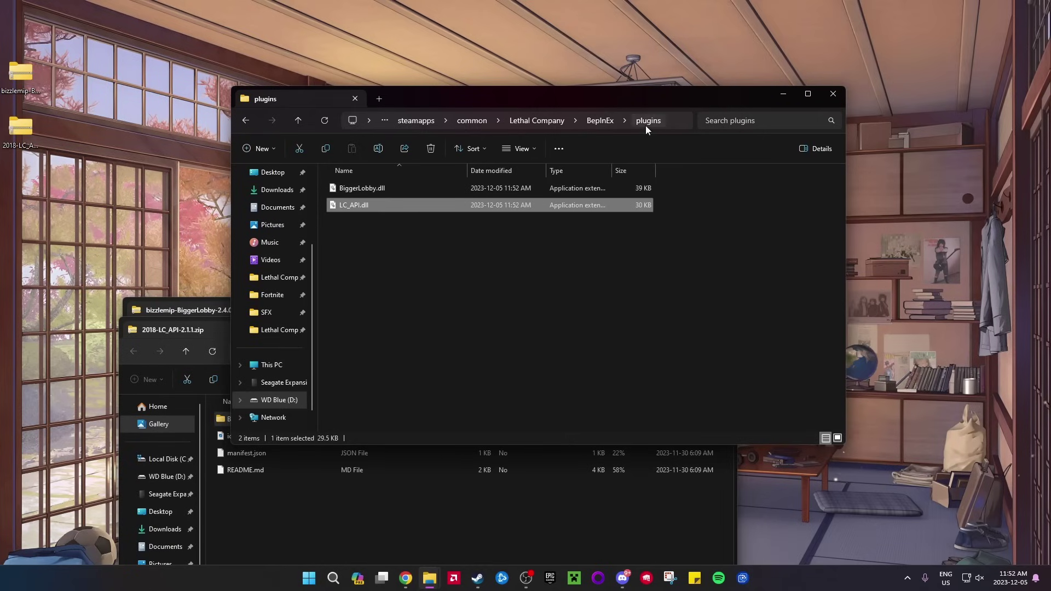
Recheck the plugins folder's files, then close the folder window
{"action": "left_click", "coordinate": [547, 120]}
{"action": "double_click", "coordinate": [376, 189]}
{"action": "double_click", "coordinate": [366, 205]}
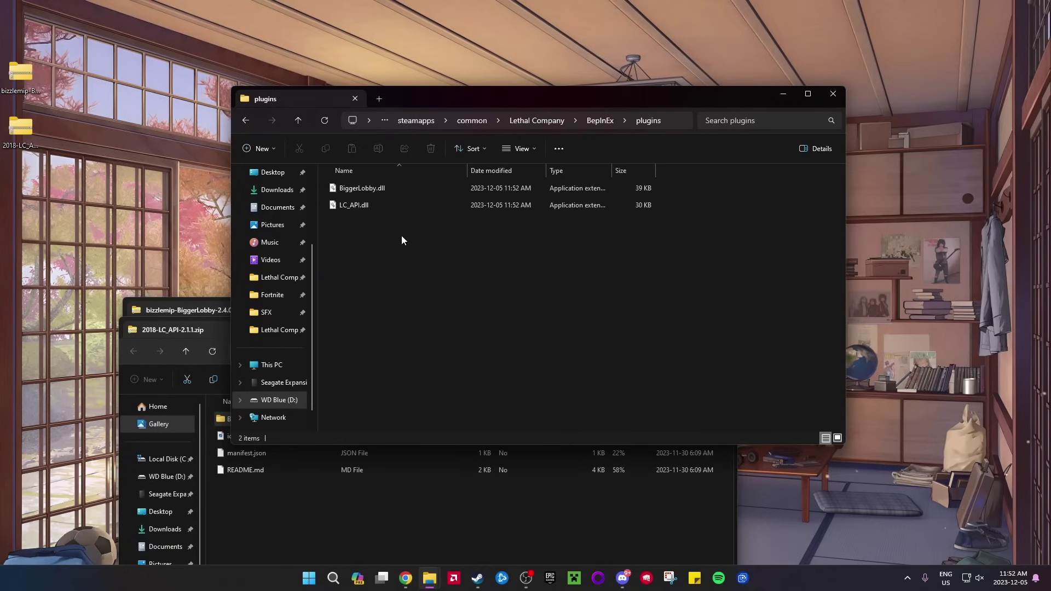
{"action": "key", "text": "ctrl+a"}
{"action": "left_click", "coordinate": [401, 252]}
{"action": "left_click", "coordinate": [832, 93]}
Close the LC_API archive and launch Lethal Company from Steam's taskbar menu
{"action": "left_click", "coordinate": [719, 323]}
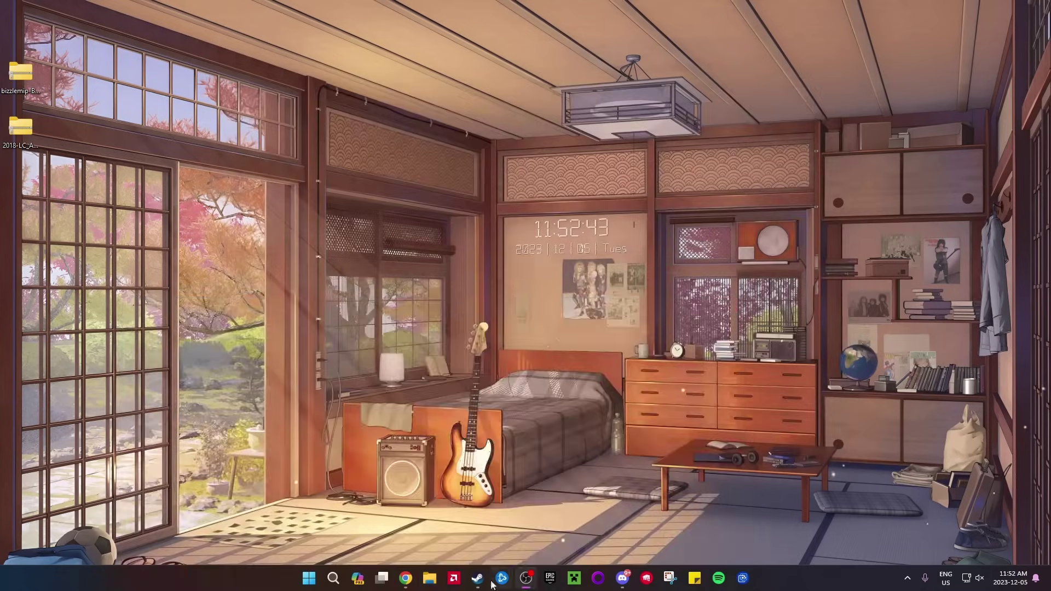
{"action": "right_click", "coordinate": [477, 578]}
{"action": "left_click", "coordinate": [446, 264]}
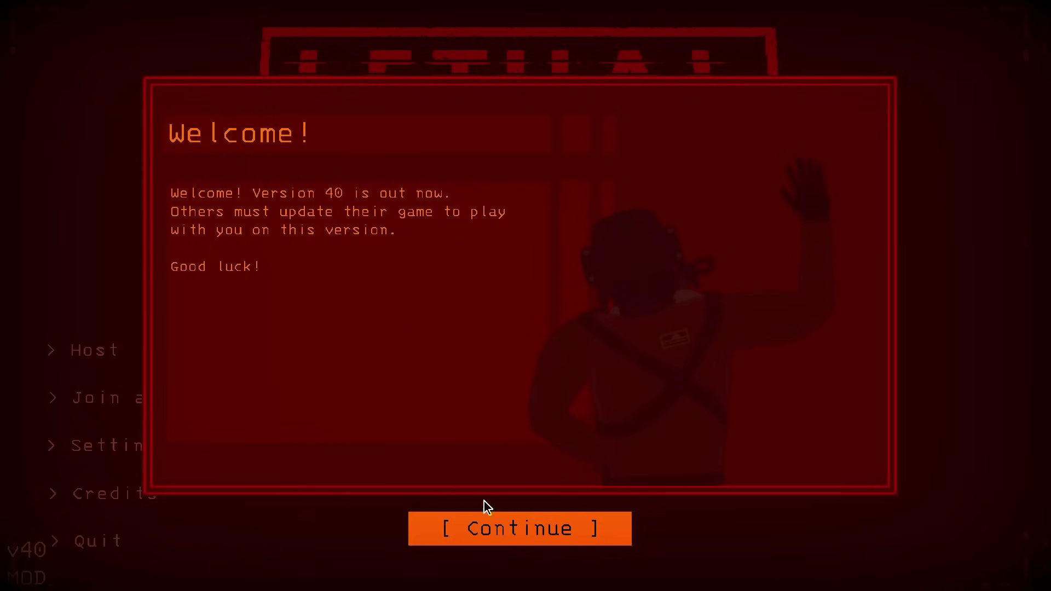
Dismiss the Version 40 message, open Host, and focus the Max players (16) field
{"action": "left_click", "coordinate": [487, 520]}
{"action": "left_click", "coordinate": [101, 351]}
{"action": "left_click", "coordinate": [511, 278]}
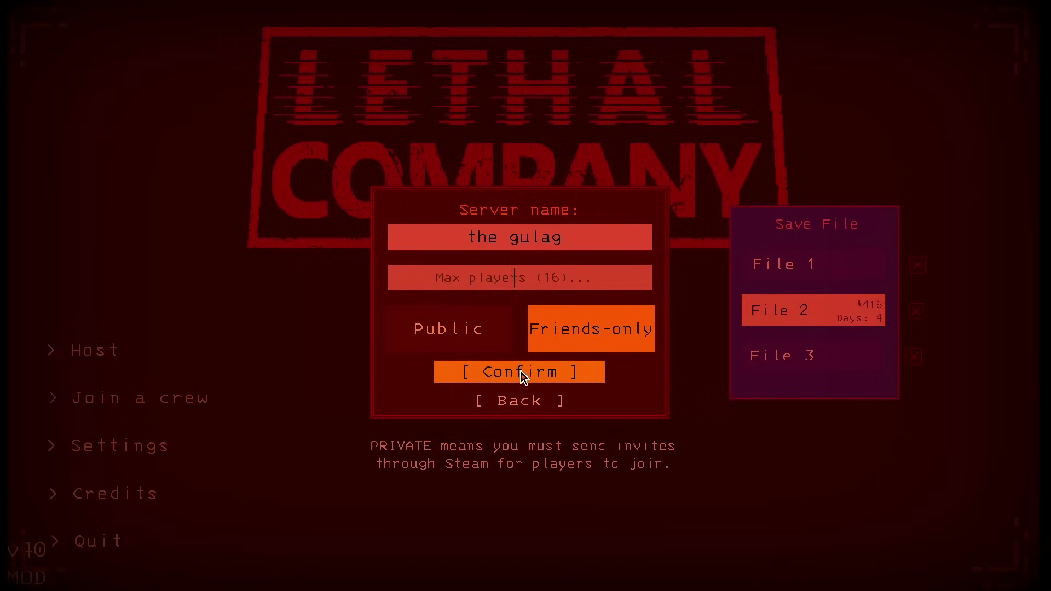
Exit the modded game's host setup via [ Back ] to the main menu
{"action": "left_click", "coordinate": [520, 405]}
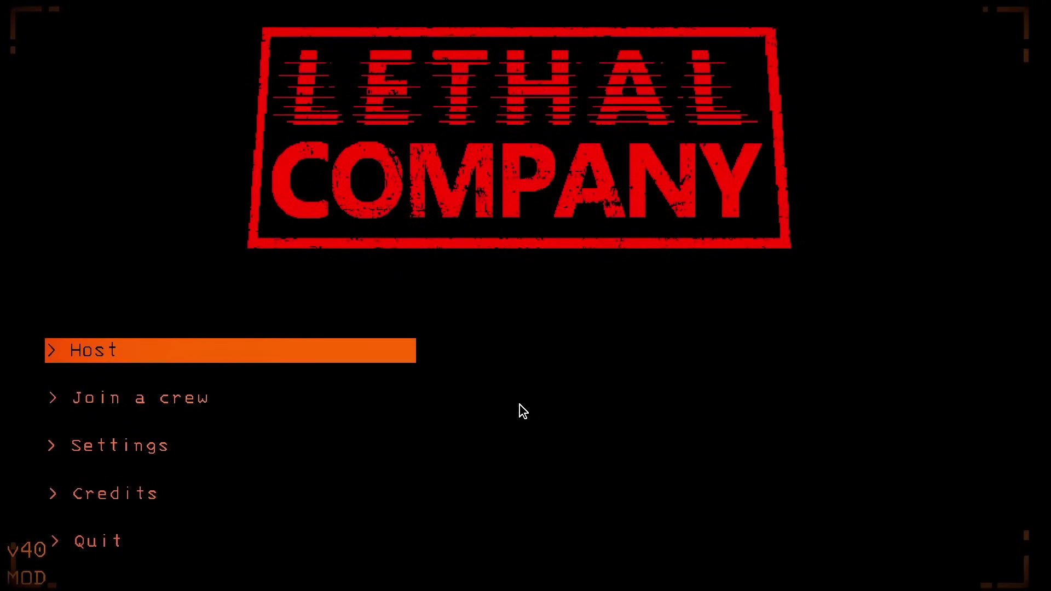